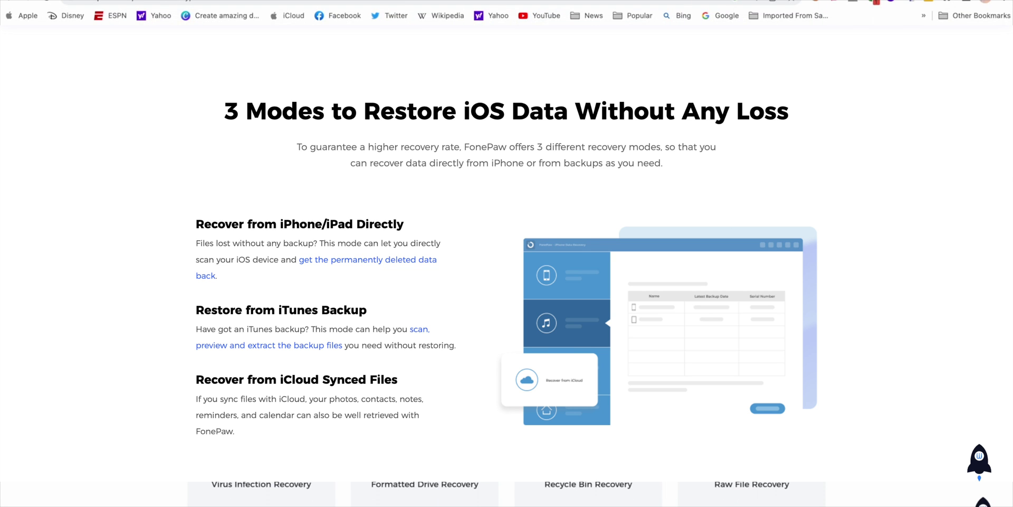
scroll(908, 301, down, 4)
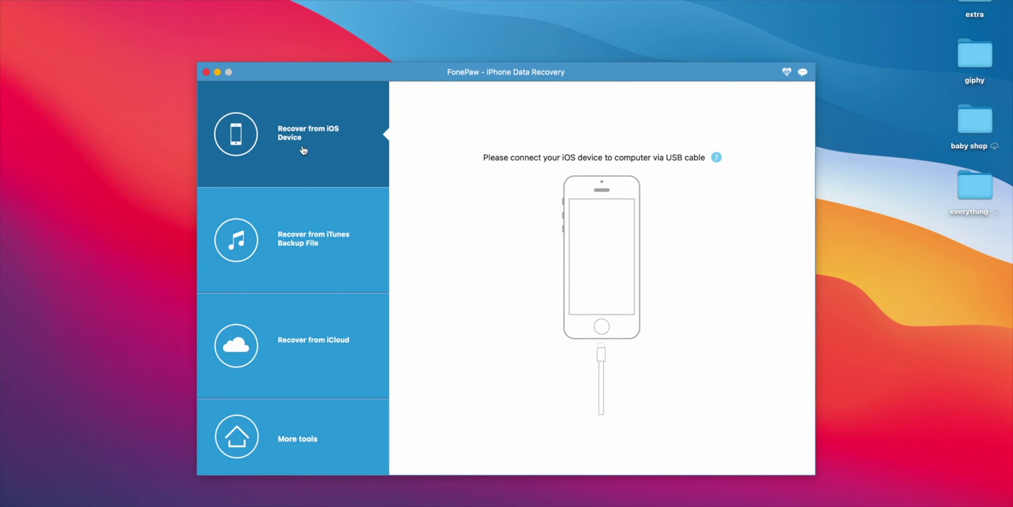
Switch between the iTunes backup and iCloud modes, ending on Recover from iOS Device
click(295, 252)
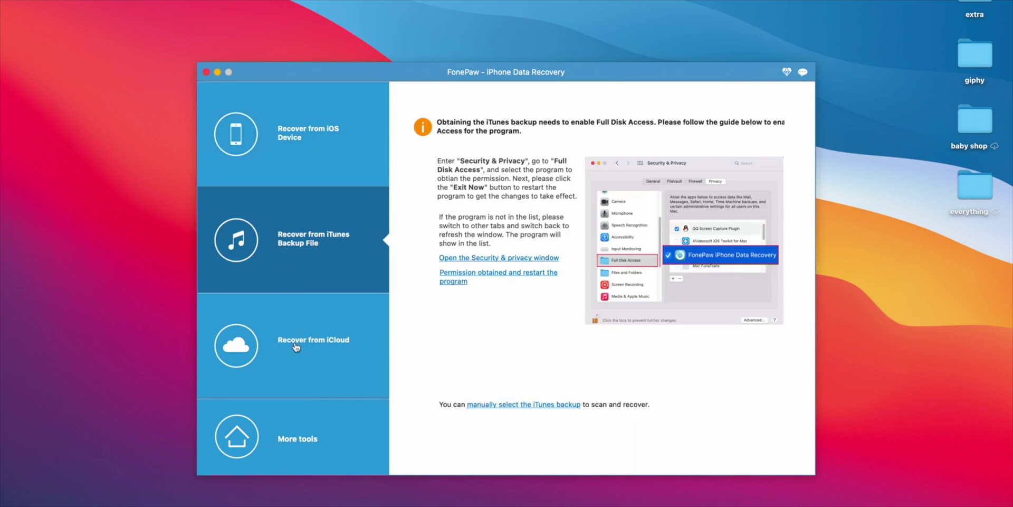
click(296, 345)
click(300, 239)
click(309, 140)
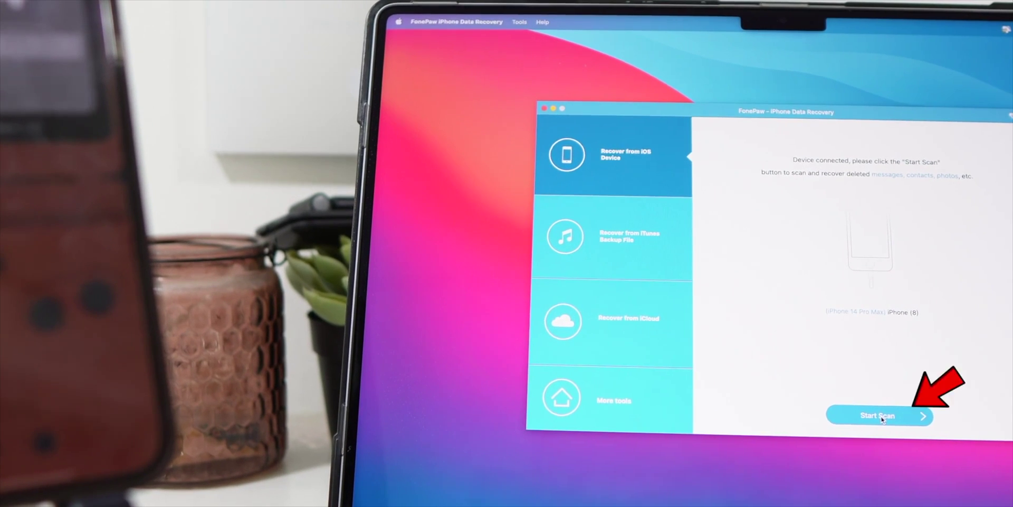
Start scanning the connected iPhone for lost data
click(881, 420)
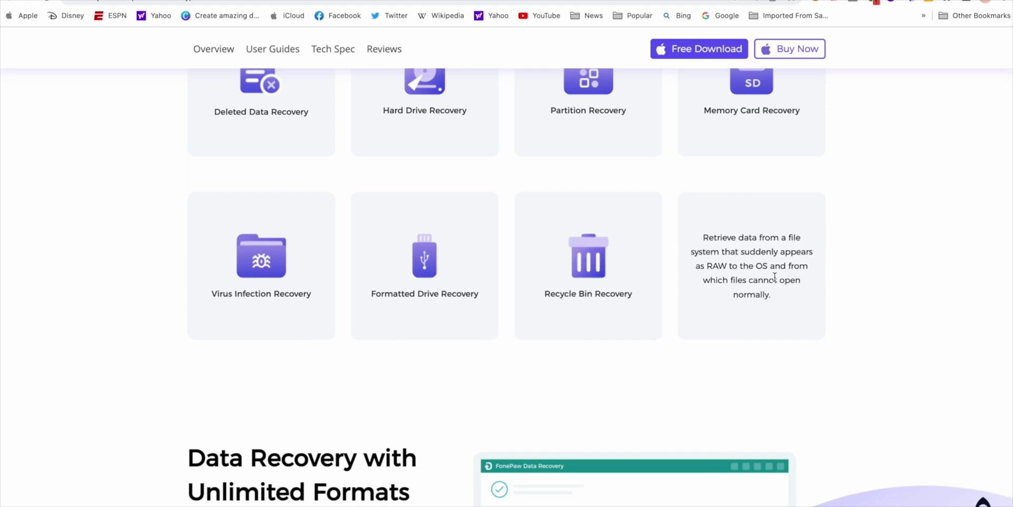
Scroll the Data Recovery page past the recovery-situation cards to Unlimited Formats
scroll(860, 293, down, 5)
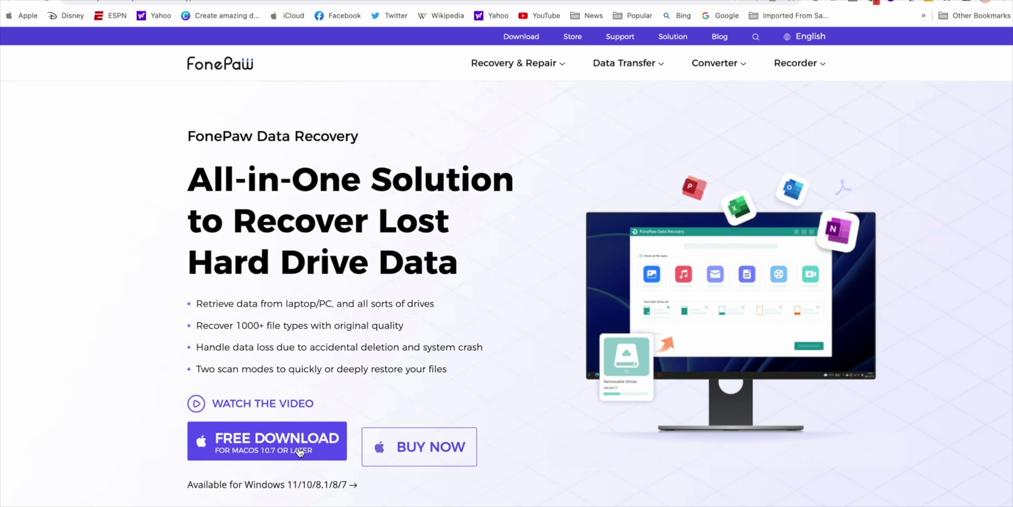
Open the BUY NOW purchase page and view the Mac license cards
click(400, 459)
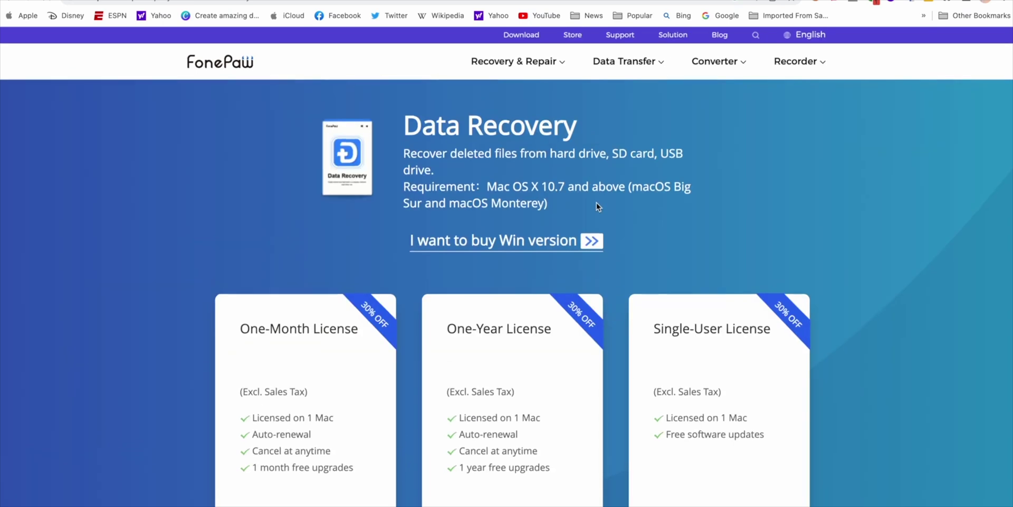
scroll(596, 204, down, 3)
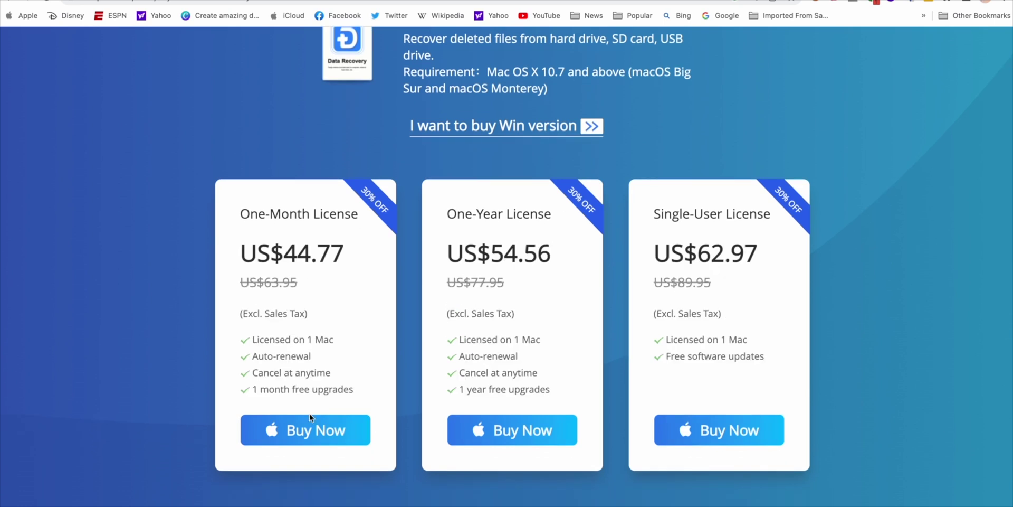
scroll(313, 264, up, 3)
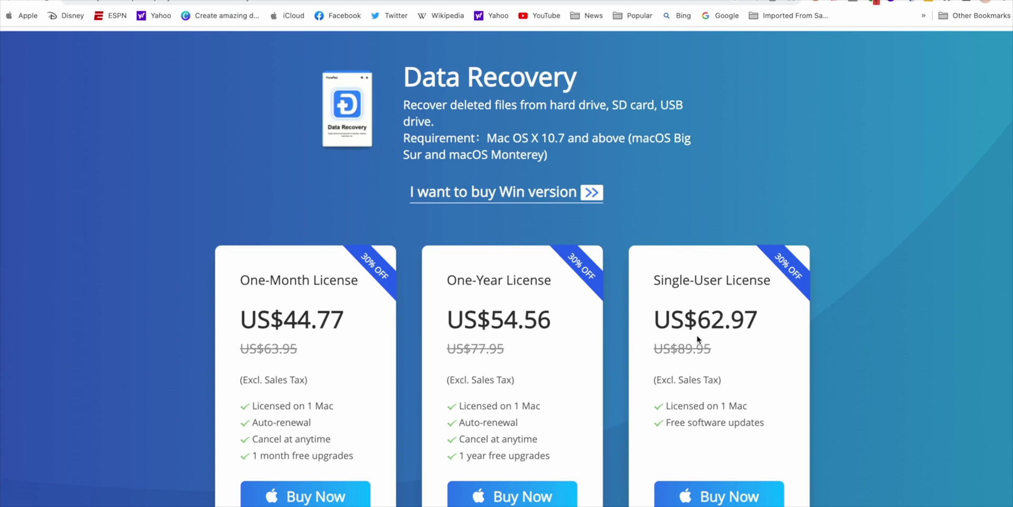
Switch to Windows version pricing, showing licenses from US$39.87
click(546, 202)
scroll(359, 228, down, 1)
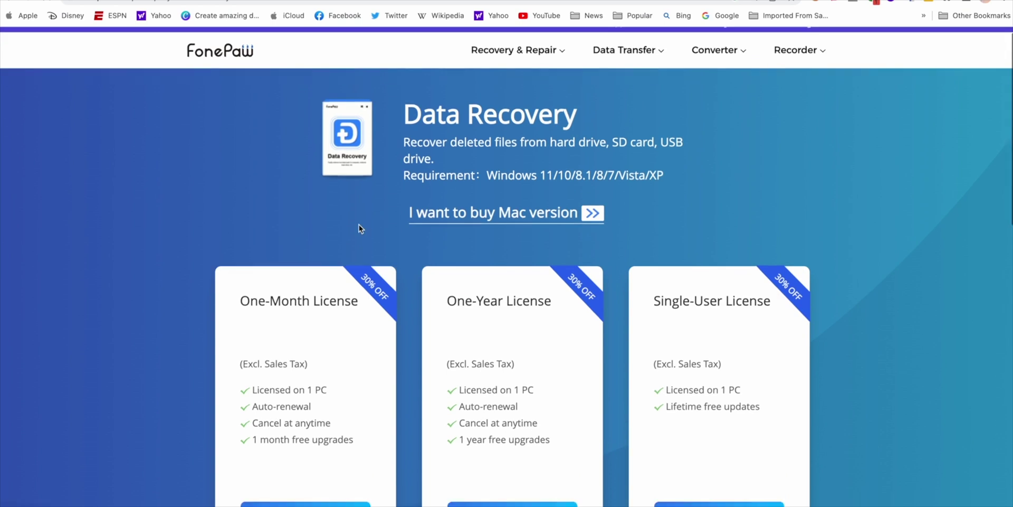
scroll(359, 228, down, 2)
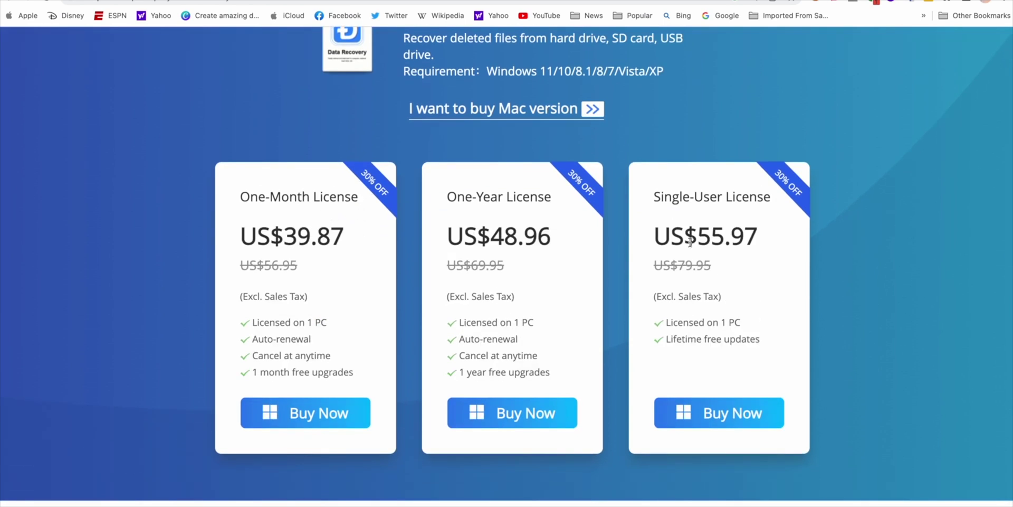
scroll(690, 242, up, 2)
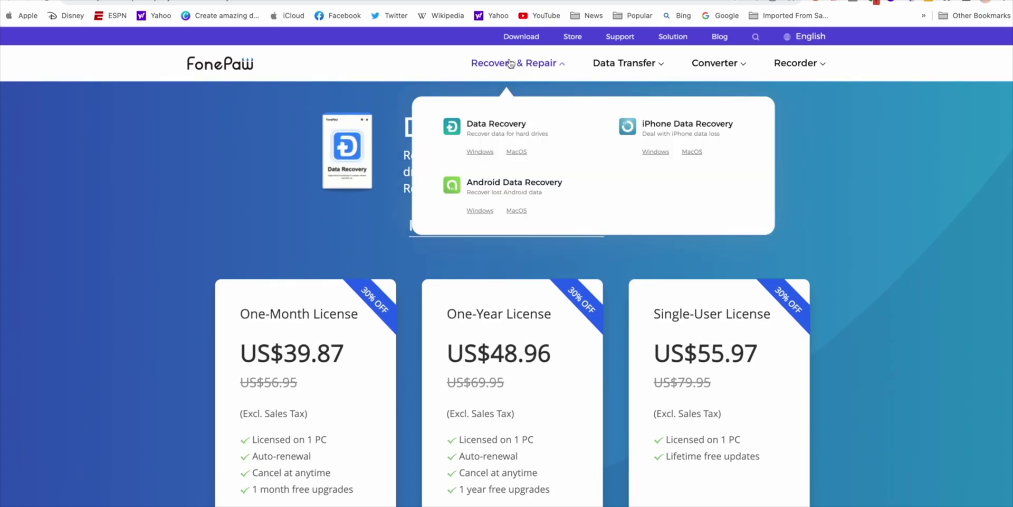
Go to Recovery & Repair > Data Recovery and scroll through the upper product page
click(492, 125)
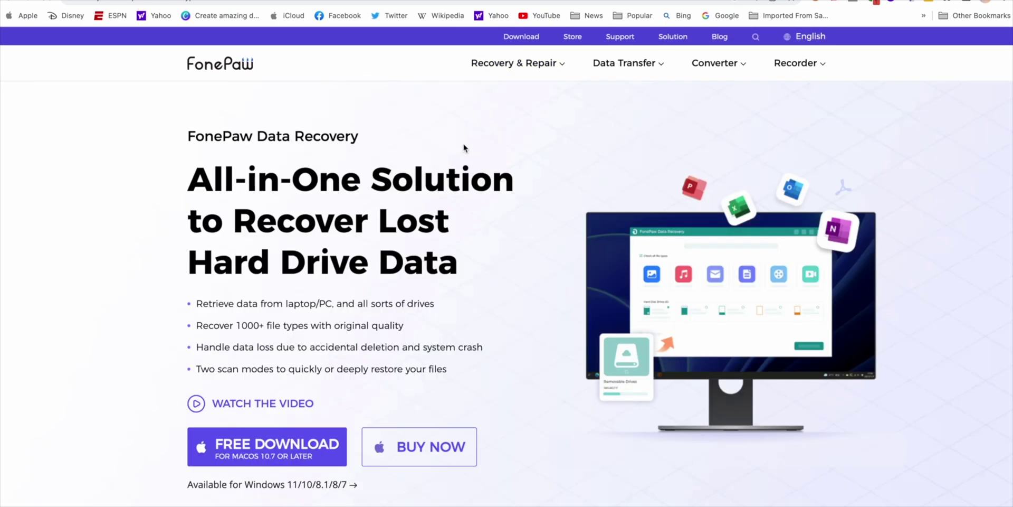
scroll(467, 221, down, 4)
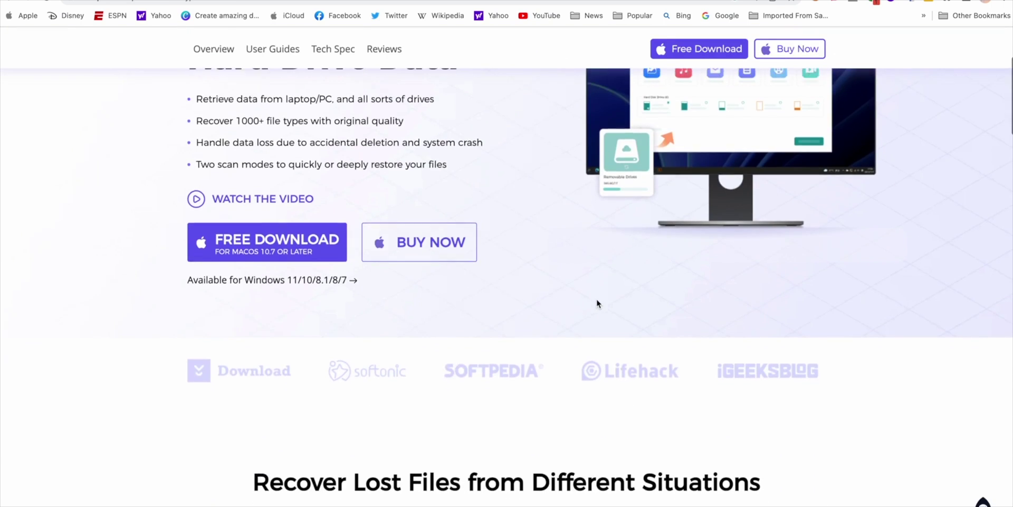
scroll(596, 303, down, 5)
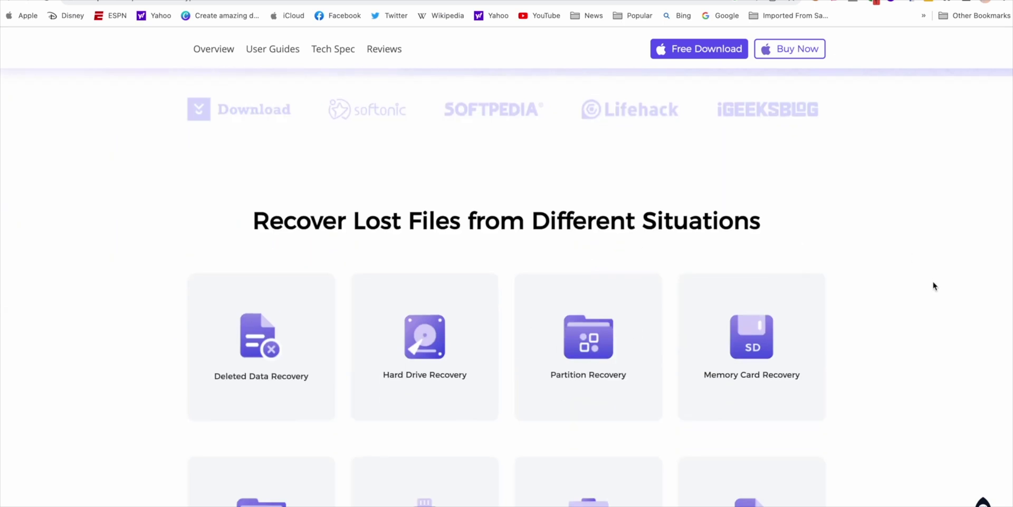
scroll(933, 285, down, 1)
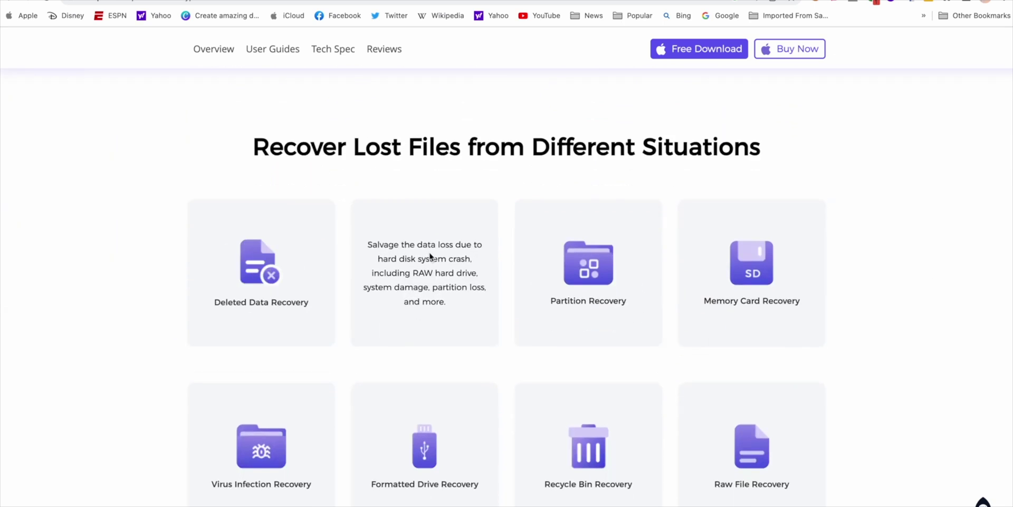
scroll(909, 304, down, 4)
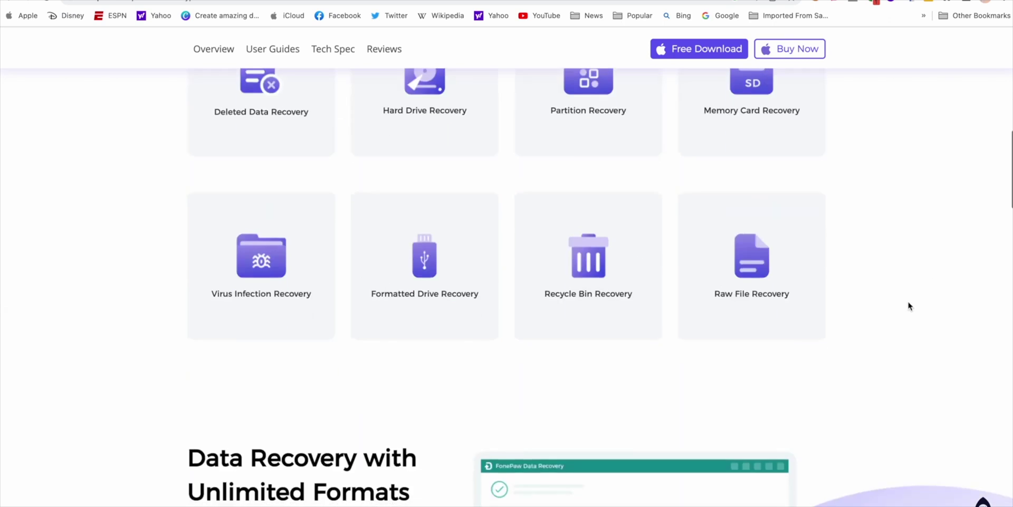
mouse_move(424, 444)
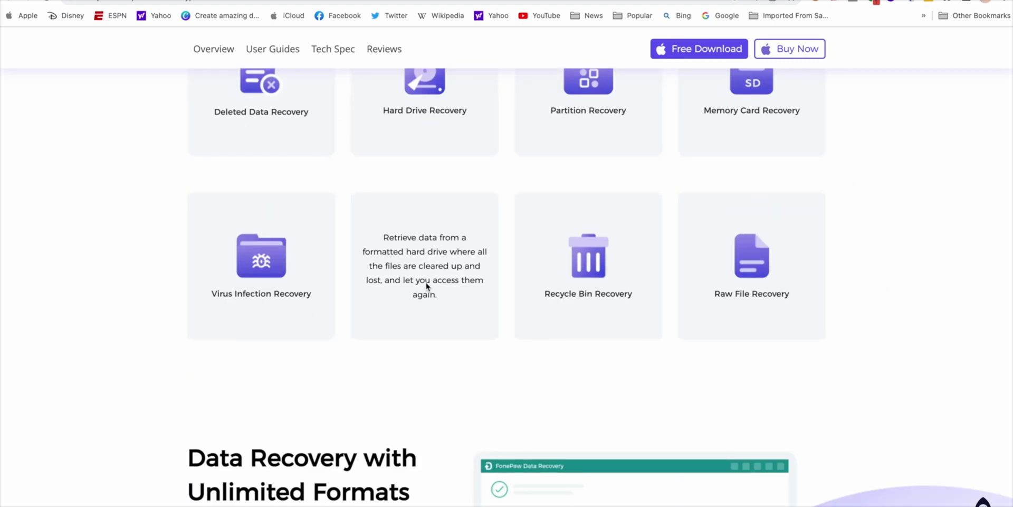
scroll(861, 298, down, 5)
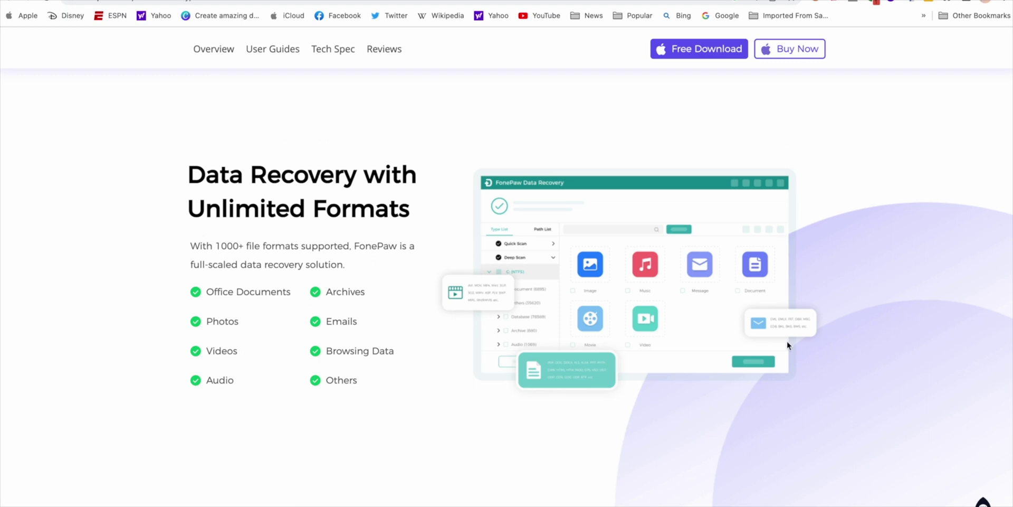
scroll(787, 341, down, 10)
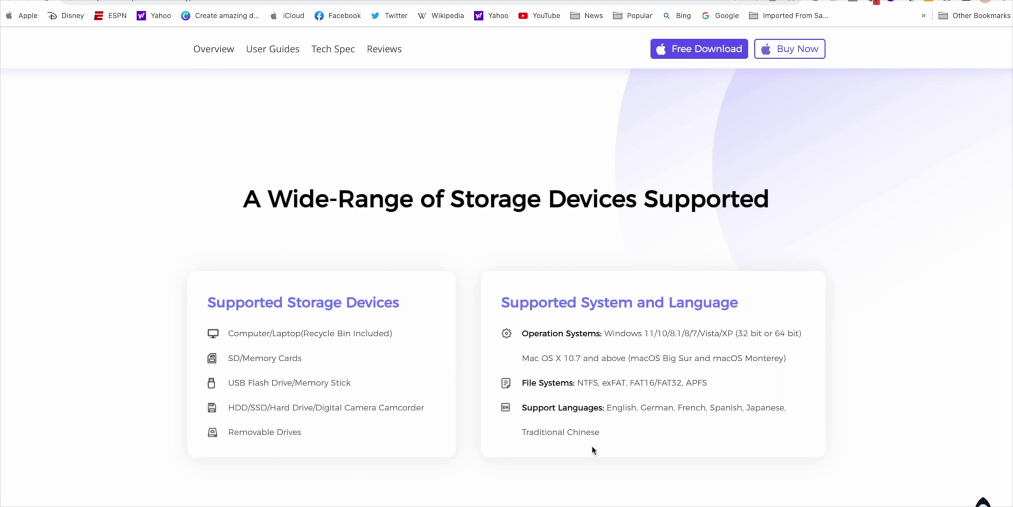
scroll(591, 444, down, 1)
scroll(591, 445, down, 5)
scroll(591, 445, down, 3)
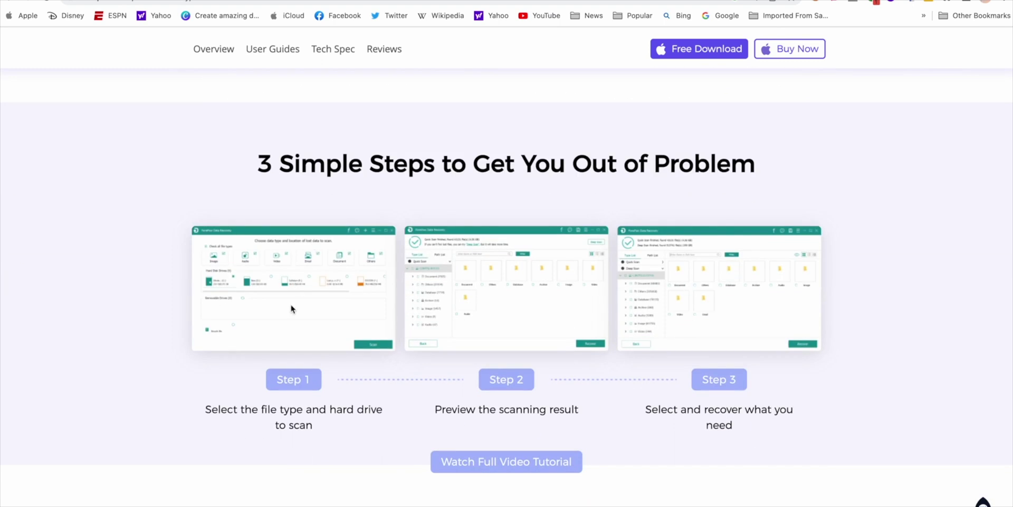
Scroll further down to the purple 'Get FonePaw Data Recovery Now' banner
scroll(742, 390, down, 5)
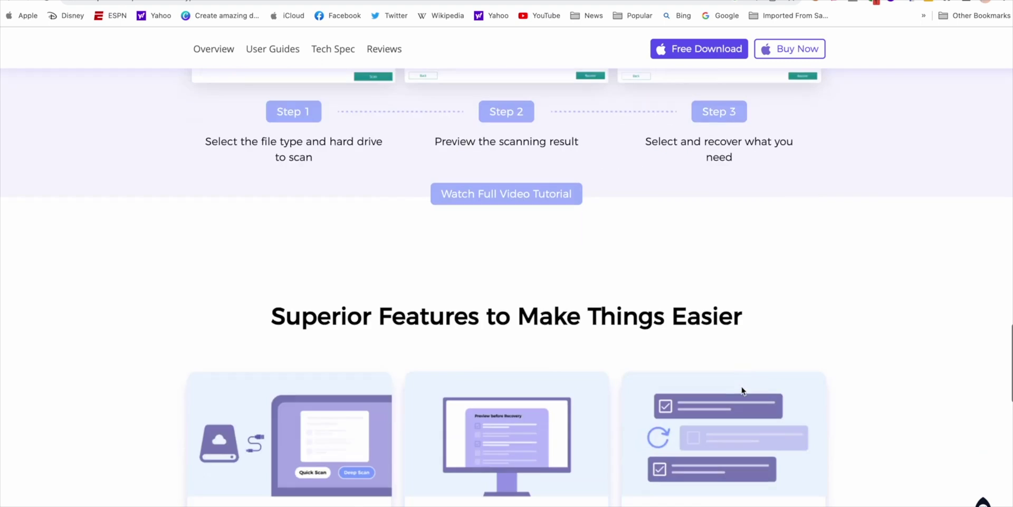
scroll(515, 291, down, 2)
scroll(516, 291, down, 2)
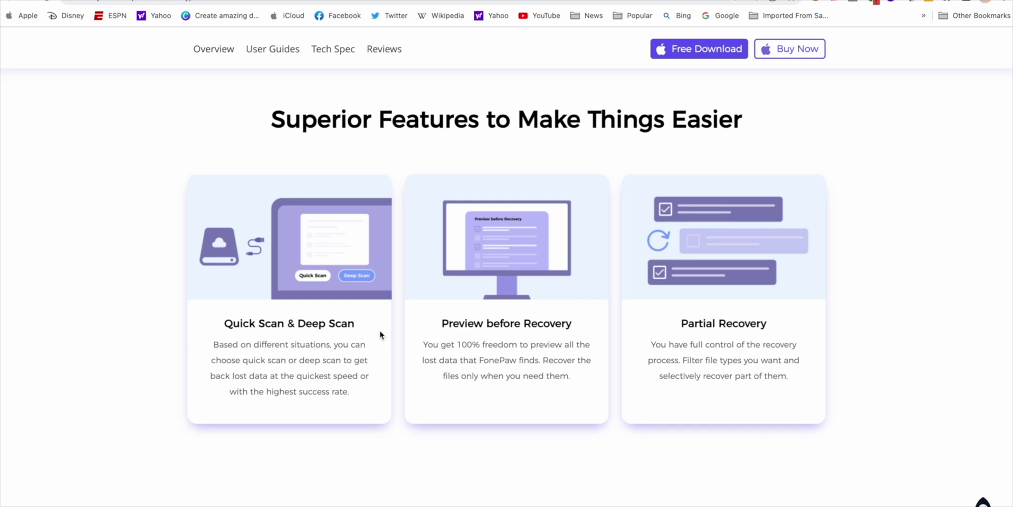
scroll(709, 338, down, 2)
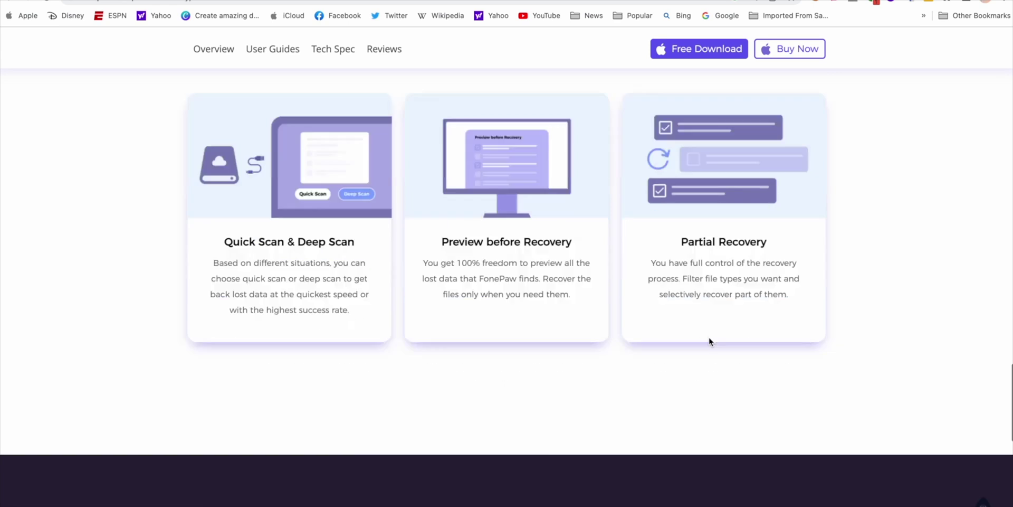
scroll(709, 338, down, 5)
scroll(594, 272, down, 5)
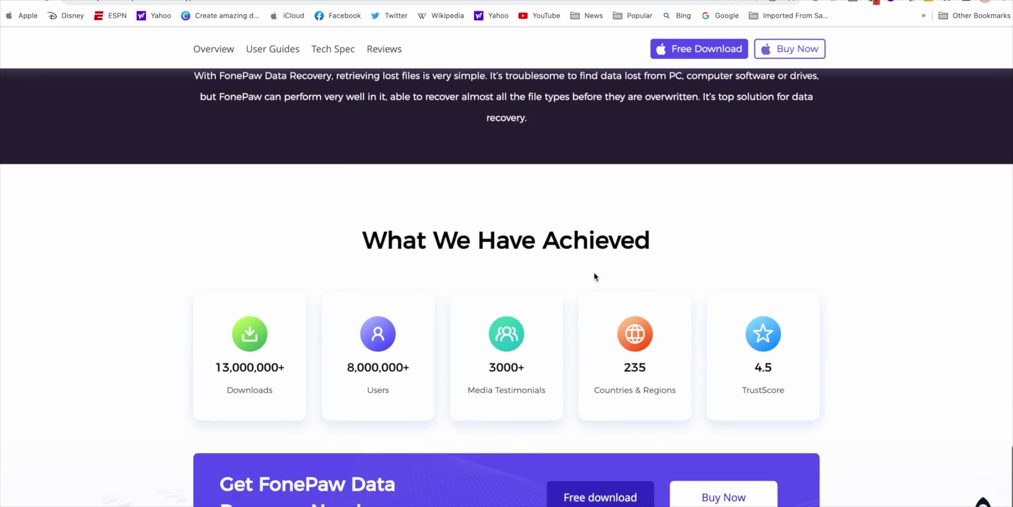
scroll(594, 275, down, 5)
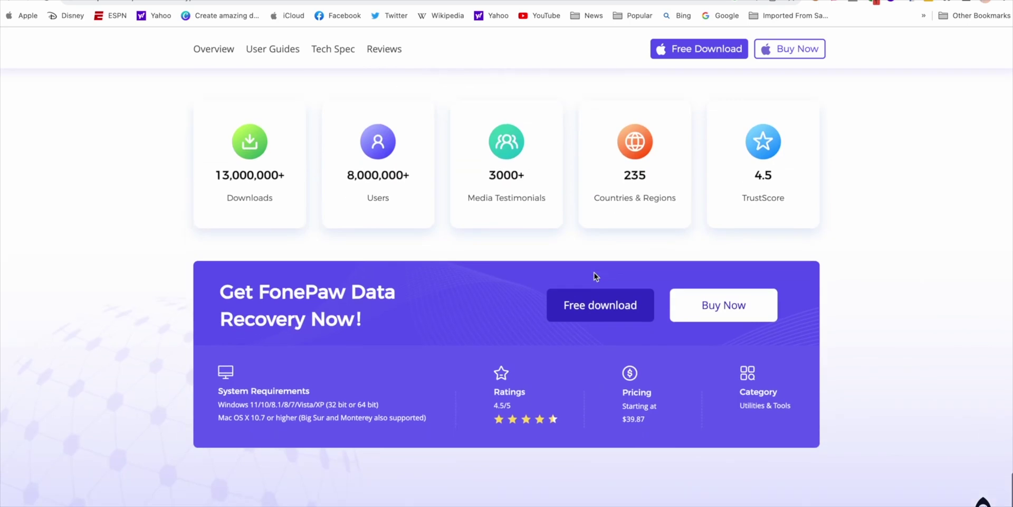
scroll(594, 275, down, 5)
scroll(594, 273, down, 5)
scroll(593, 273, up, 2)
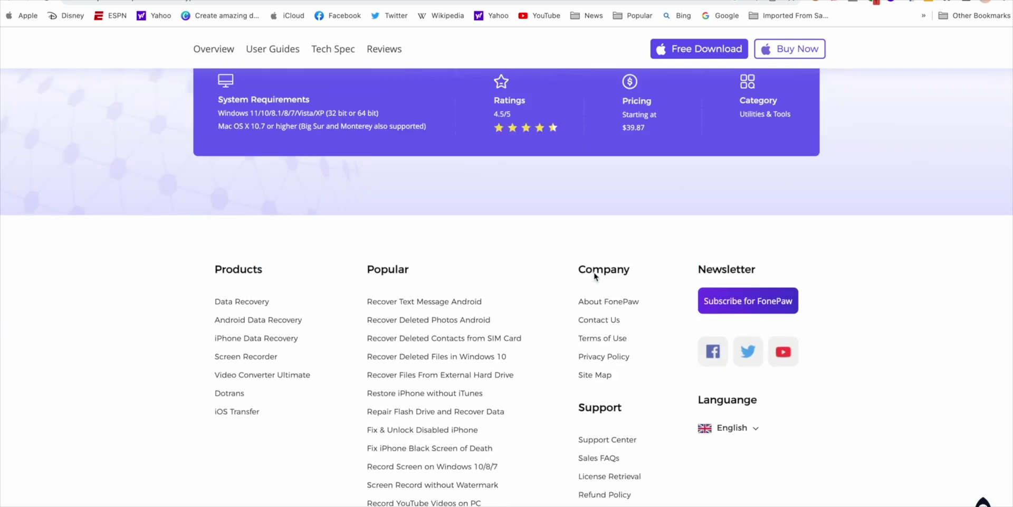
scroll(594, 272, up, 7)
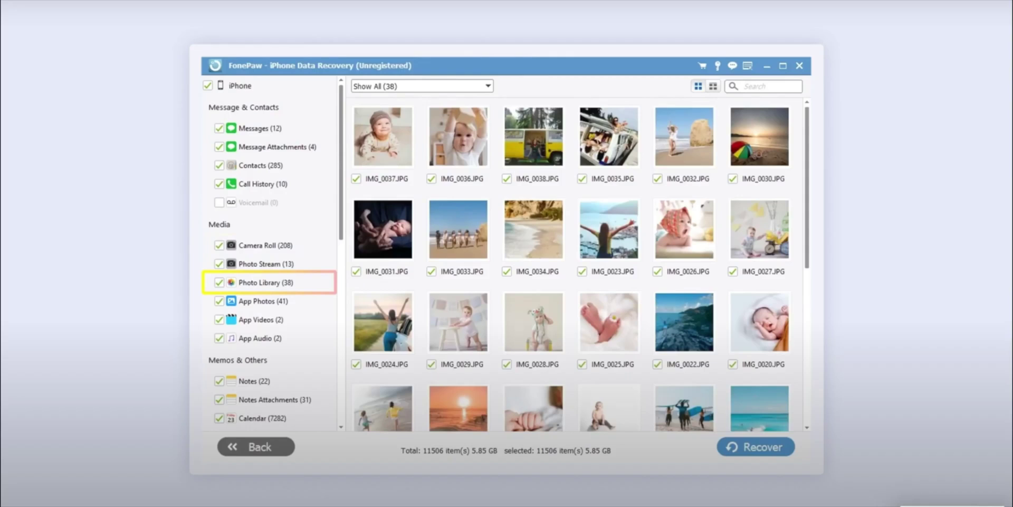